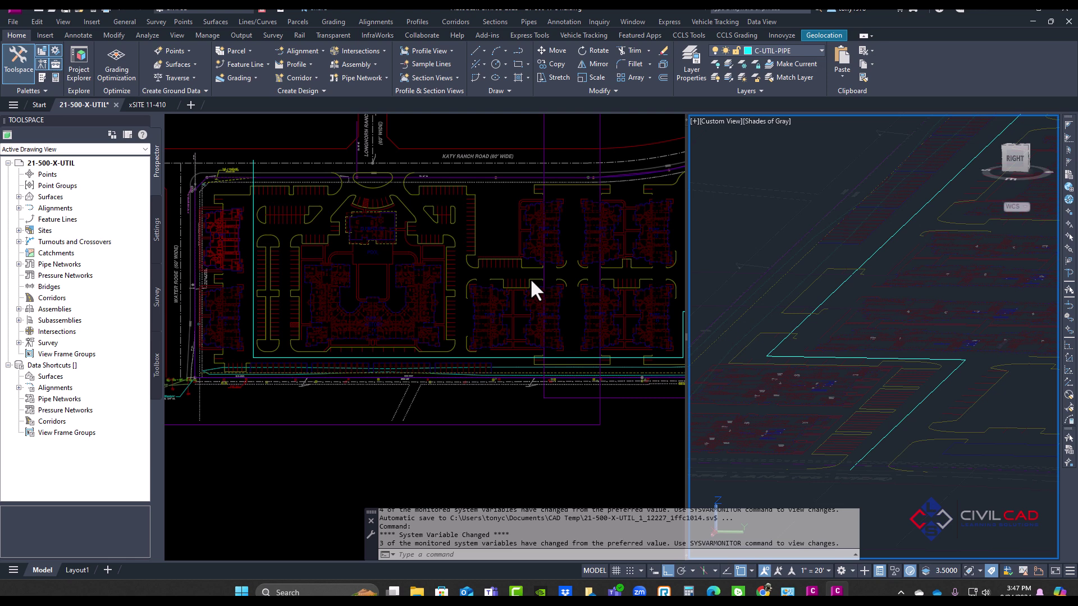
Step: Make the left Top 2D Wireframe plan viewport the active viewport
left_click(249, 197)
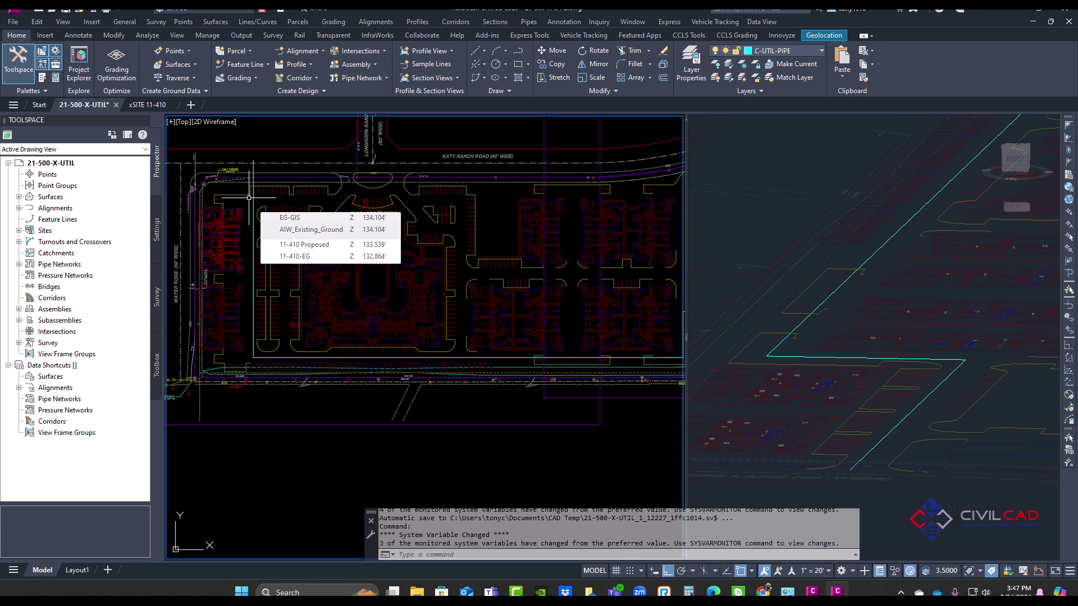
Step: Start Dry Utility BIM from CCLS Tools and pick the cyan polyline as the trench path
left_click(688, 35)
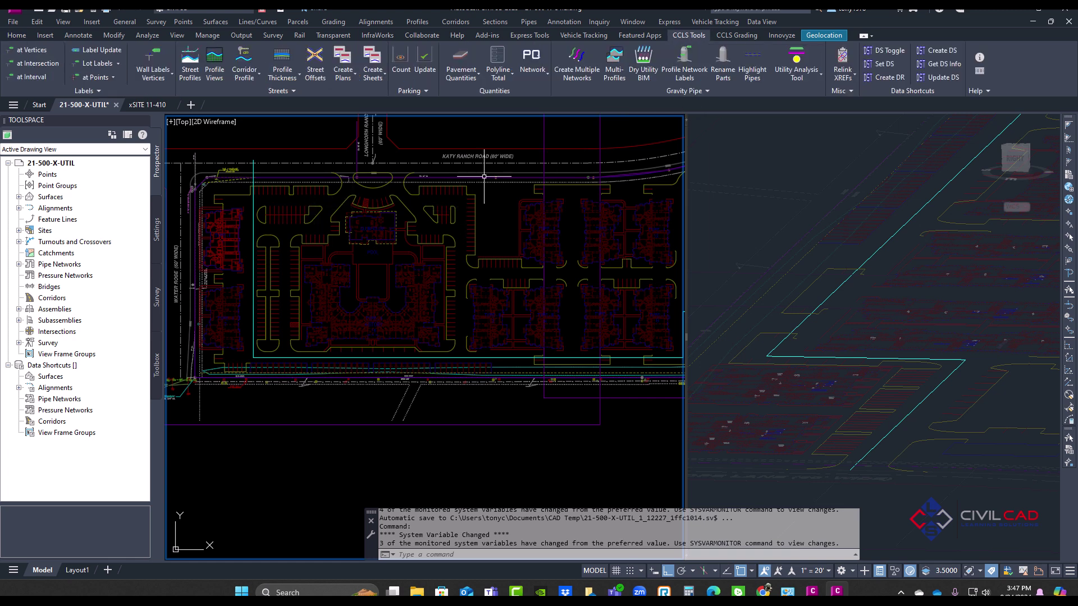
left_click(643, 59)
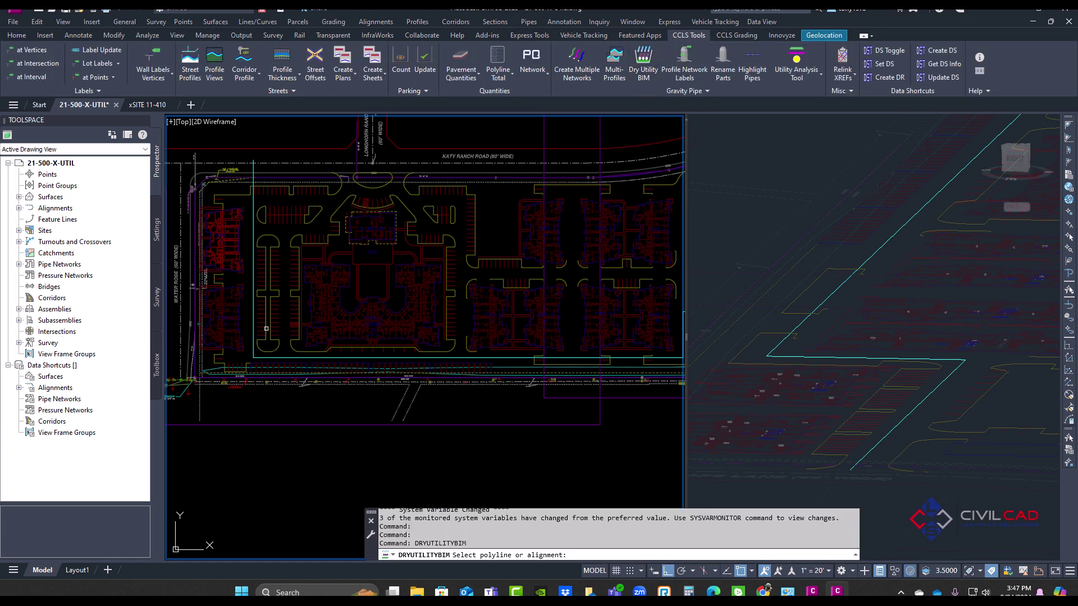
left_click(253, 268)
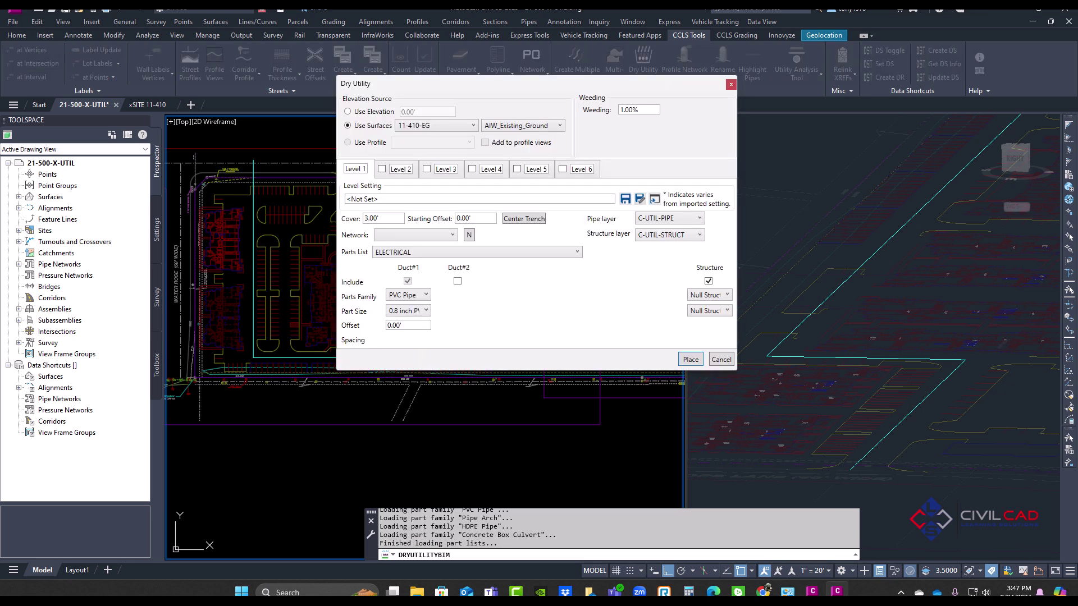
Step: Set the trench's Use Surfaces to EG-GIS and 11-410-EG
left_click(436, 128)
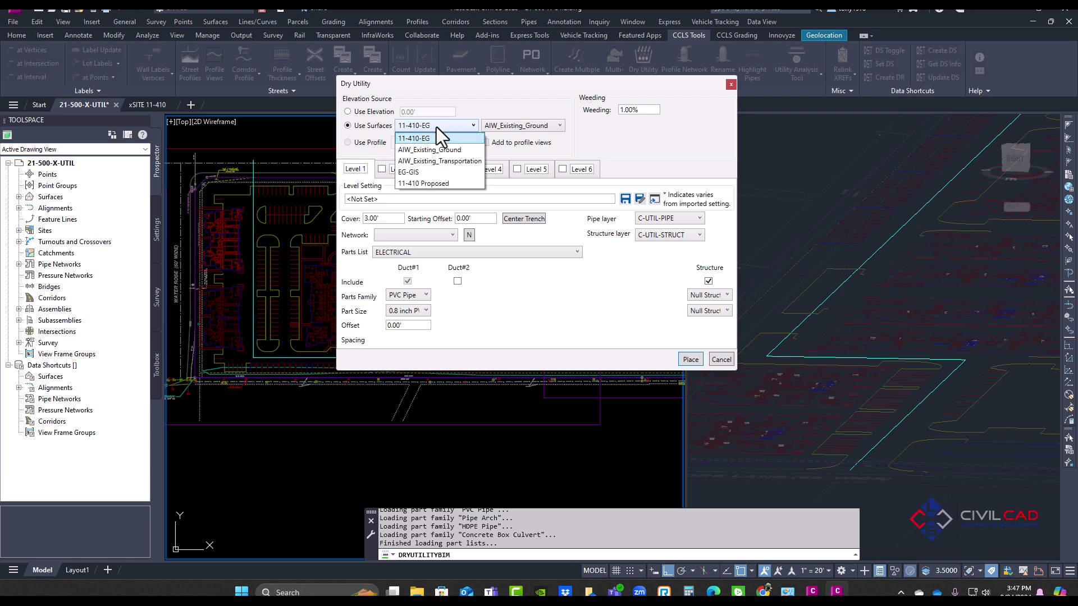
left_click(399, 176)
left_click(503, 128)
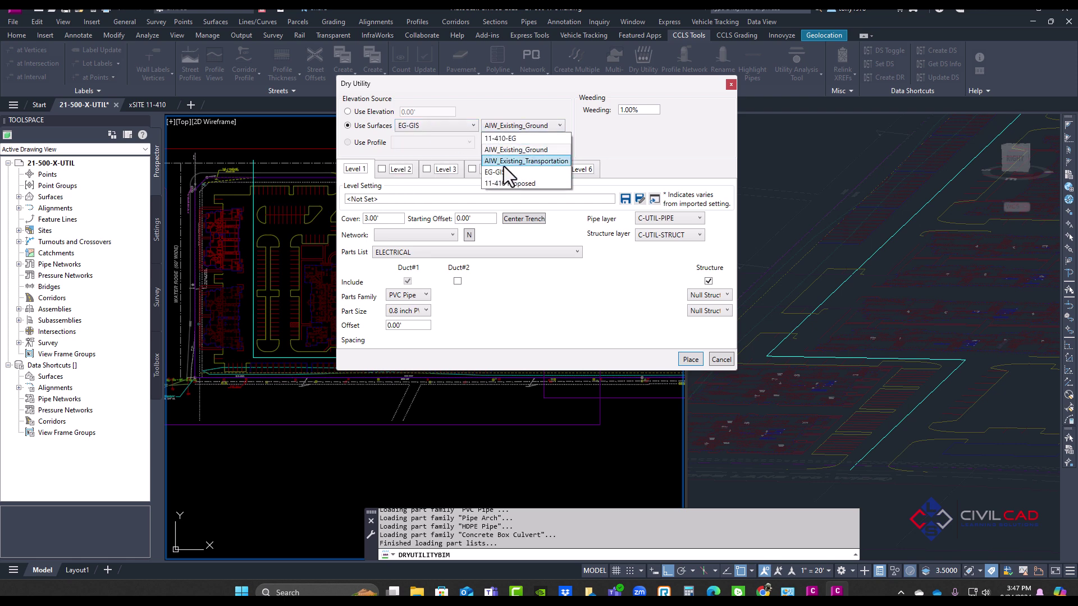
left_click(504, 138)
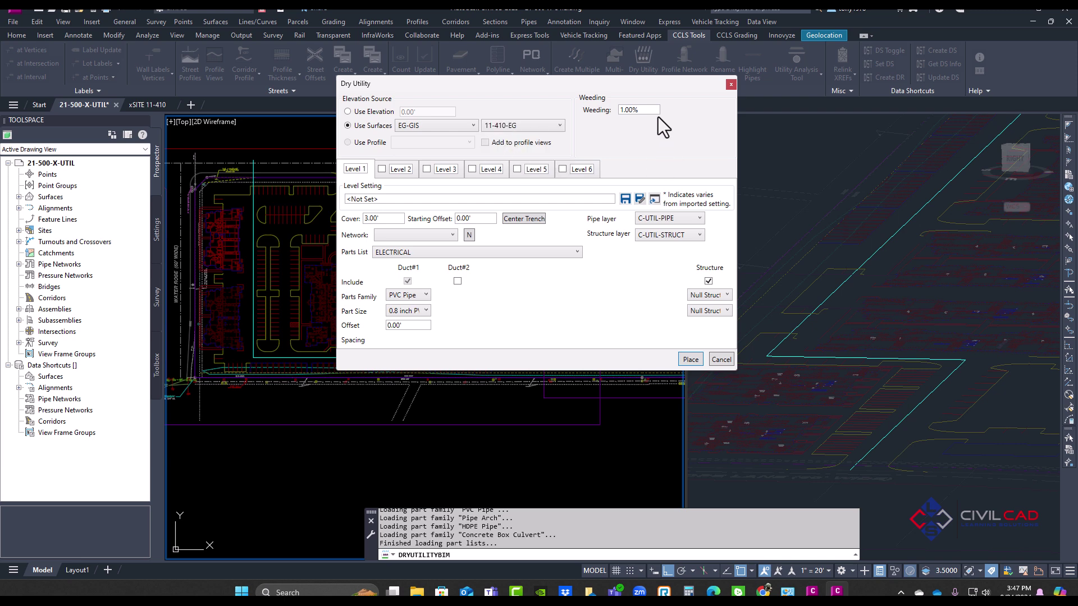
Step: Change the Level 1 cover from 3.00' to 1.50', keeping weeding at 1.00%
left_click_drag(655, 110, 588, 122)
left_click_drag(392, 217, 370, 225)
left_click_drag(646, 111, 602, 119)
left_click_drag(642, 115, 605, 118)
left_click(635, 111)
left_click_drag(384, 219, 312, 217)
type("1.50")
Step: Set the Level 1 parts list to FIBER
left_click(390, 238)
left_click(446, 246)
left_click(417, 253)
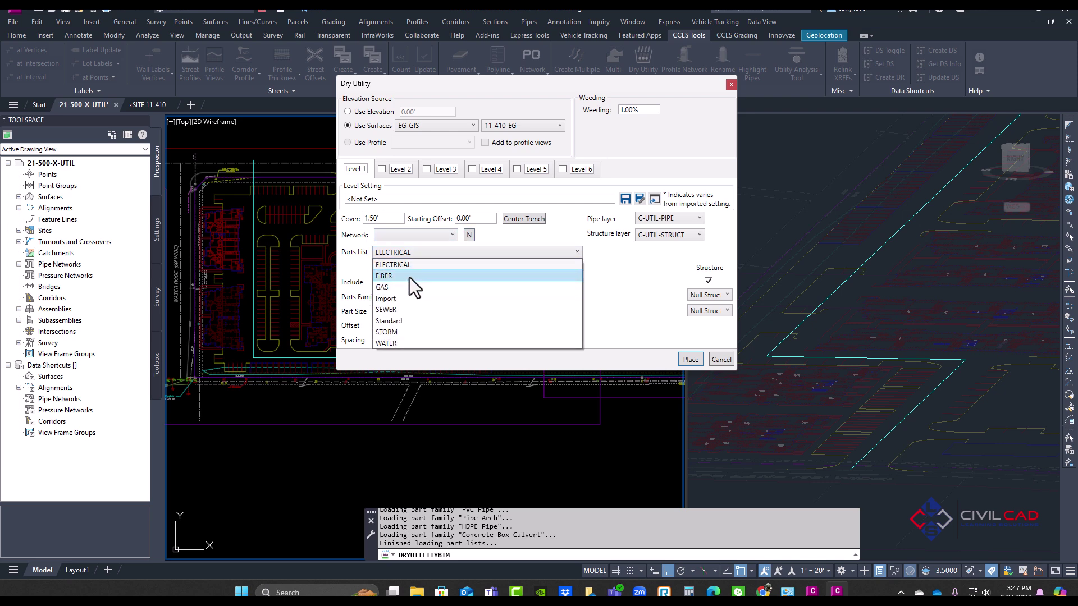
left_click(409, 277)
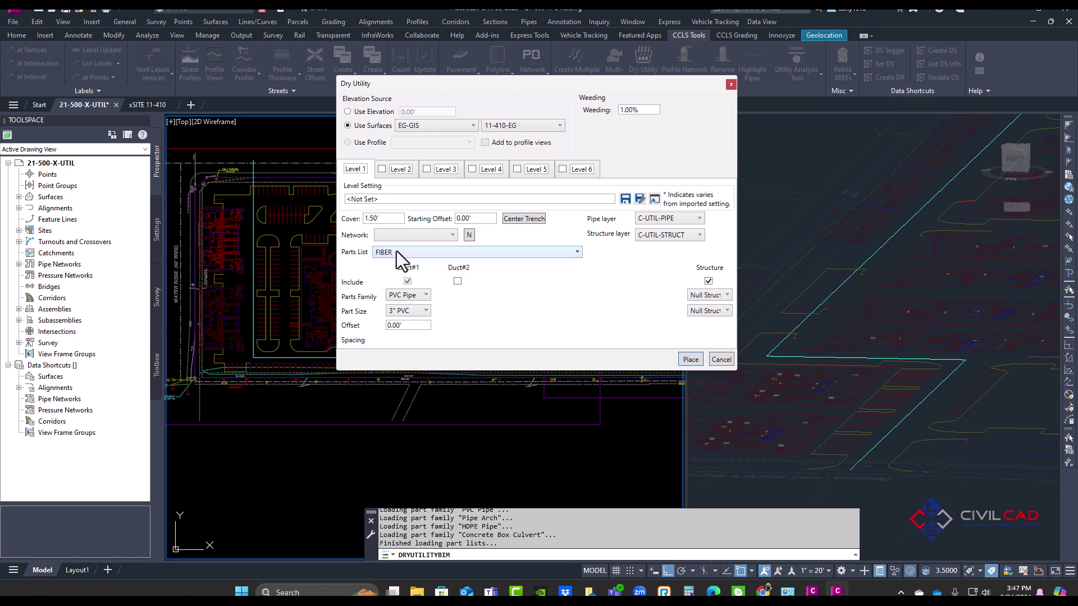
Step: Create pipe network F-1 for Level 1 and add a second PVC duct
left_click(468, 234)
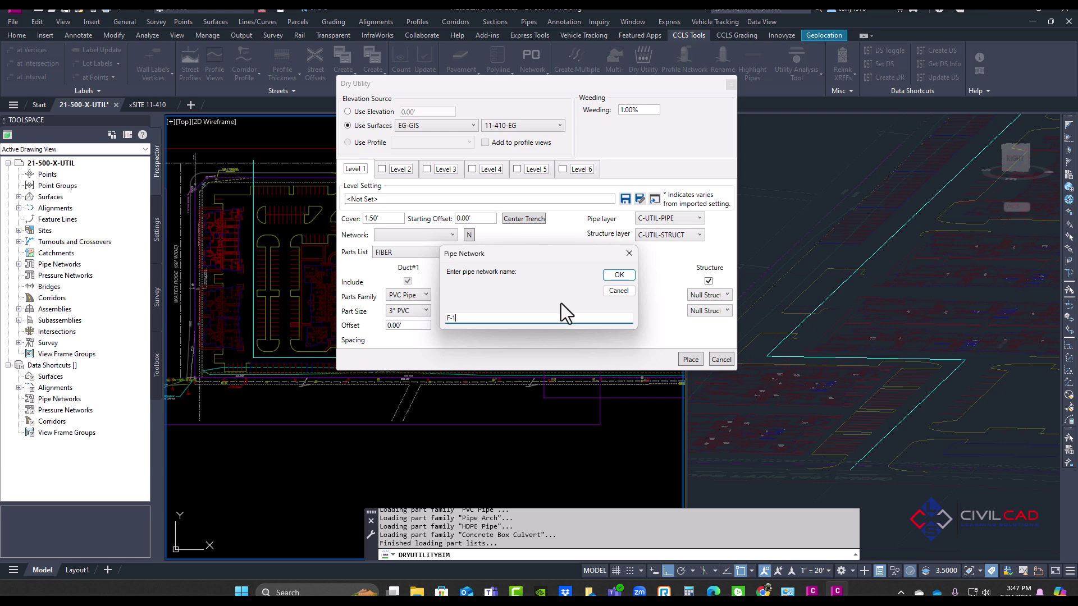
left_click(613, 277)
left_click(456, 281)
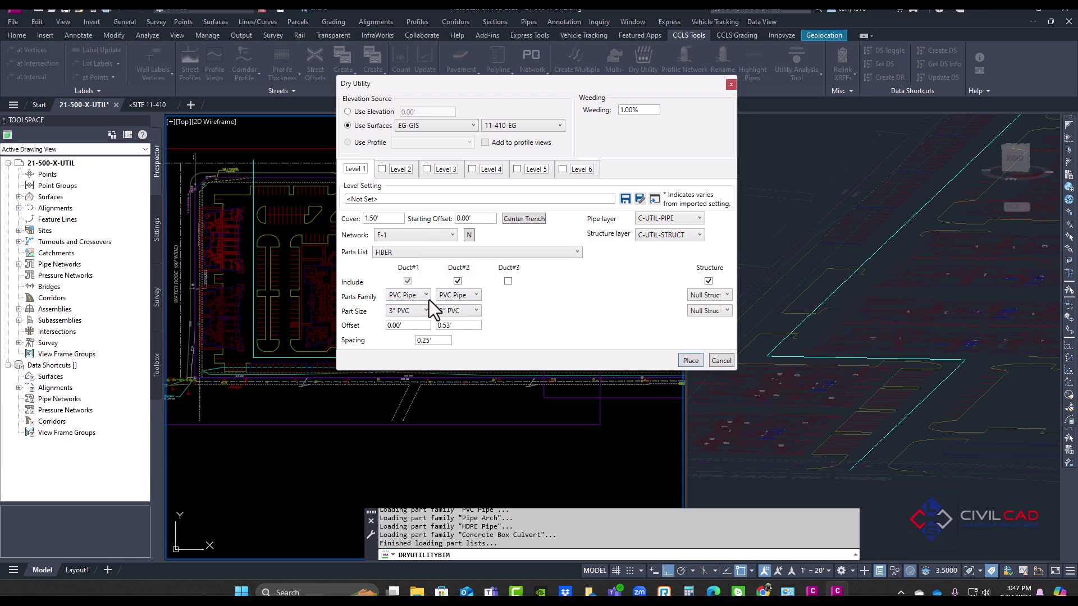
double_click(476, 219)
double_click(443, 341)
Step: Enable Level 2 with the ELECTRICAL parts list on a new network named E-1
left_click(400, 170)
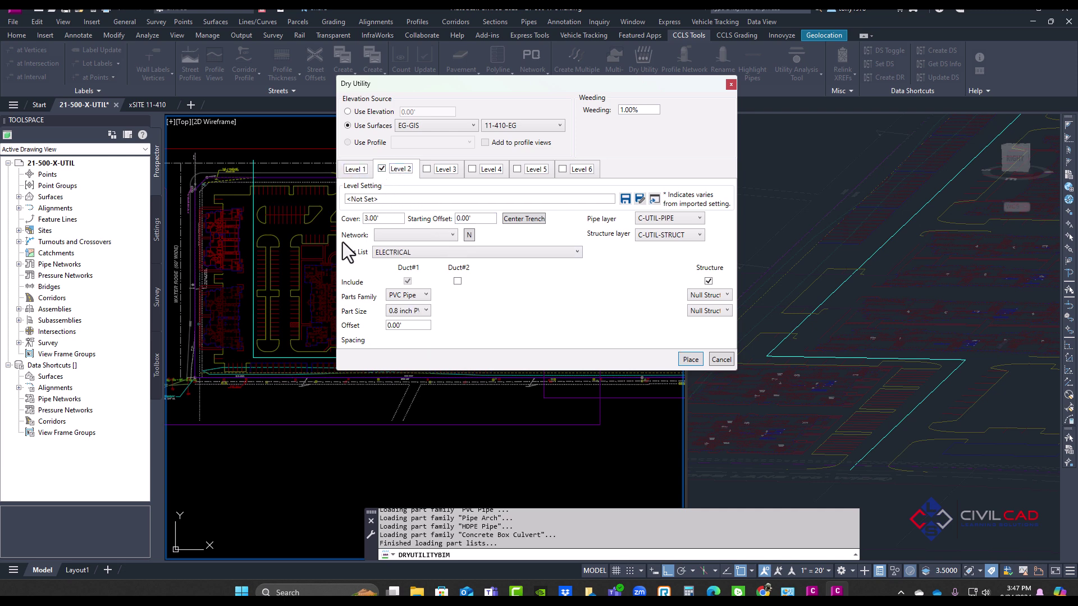
double_click(374, 219)
left_click(409, 253)
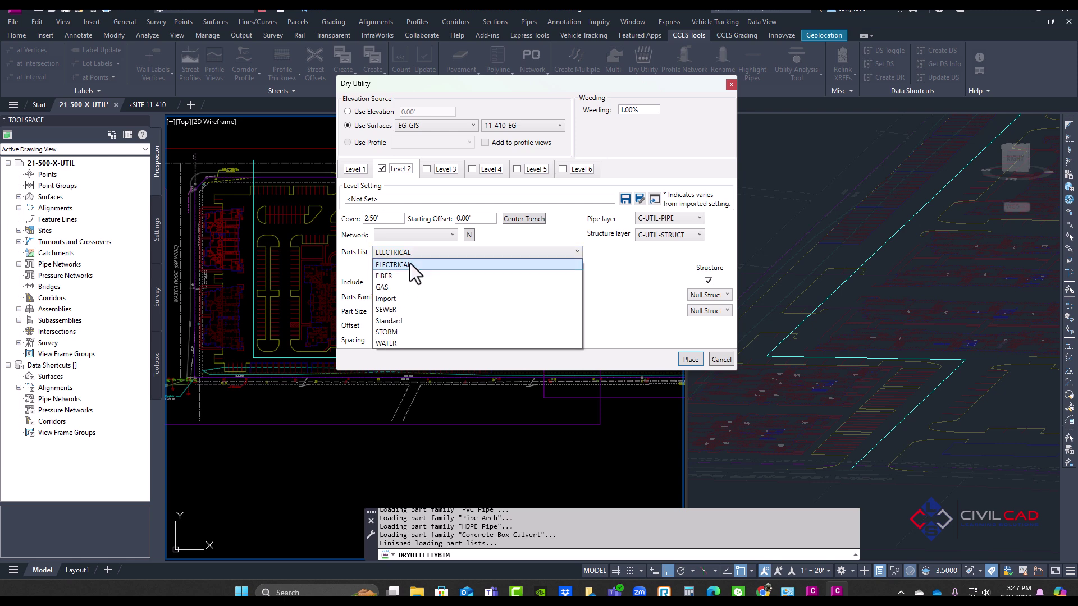
left_click(408, 265)
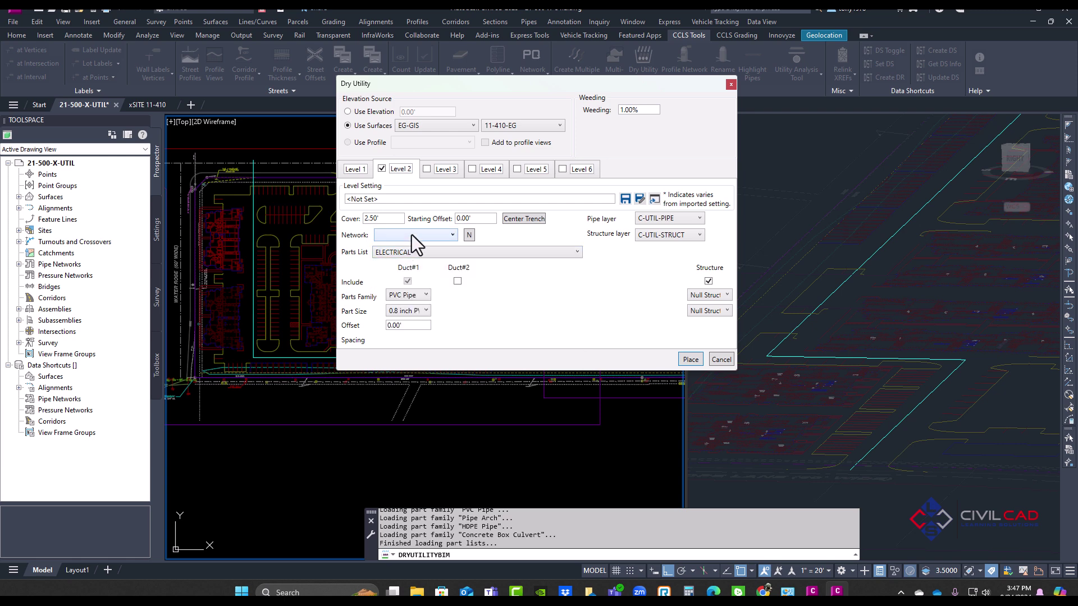
left_click(468, 235)
type("R")
key("BackSpace")
type("E-1")
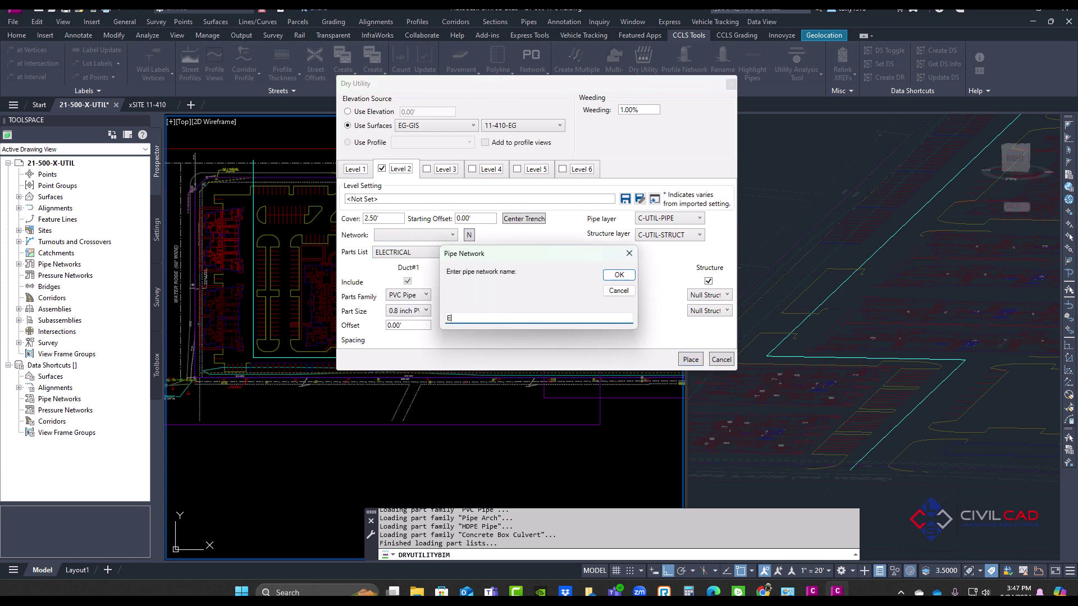
left_click(617, 276)
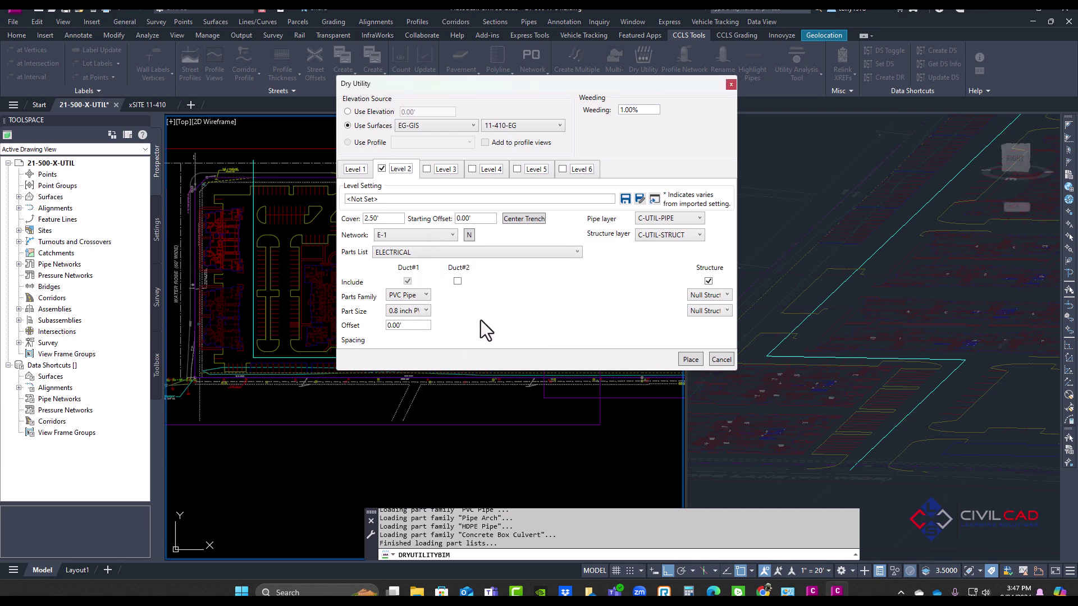
Step: Add electrical ducts 2 through 5, making the fourth and fifth 3" PVC
left_click(457, 280)
left_click(508, 281)
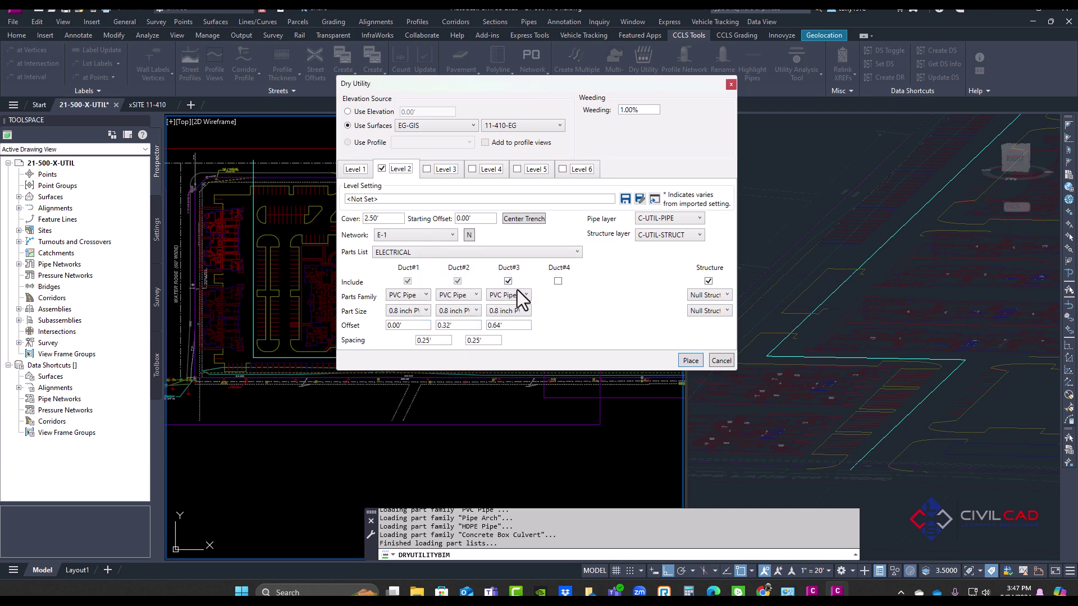
left_click(557, 281)
left_click(608, 281)
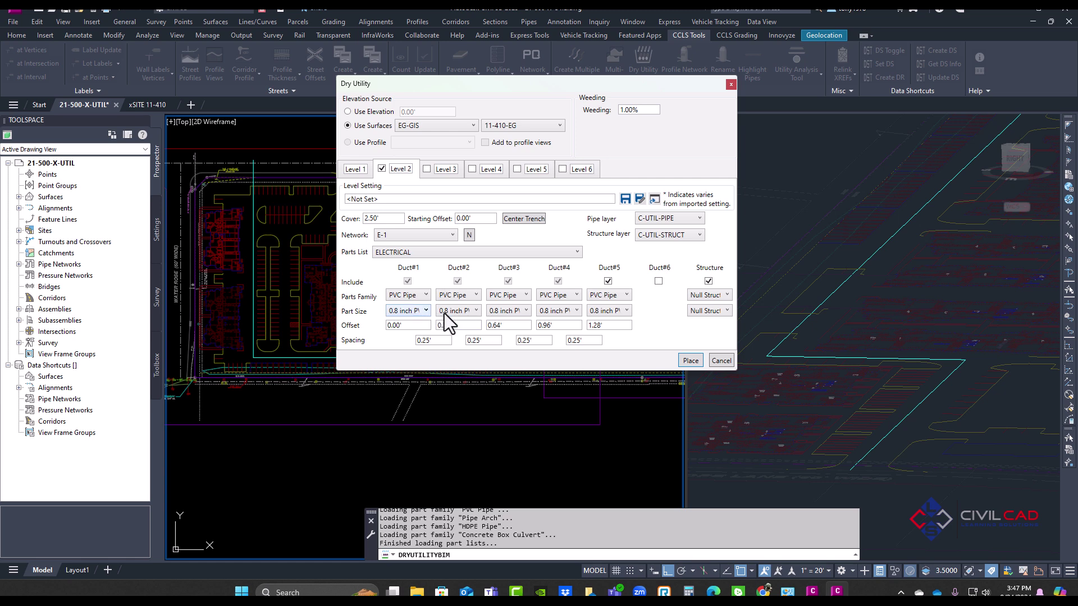
left_click(536, 311)
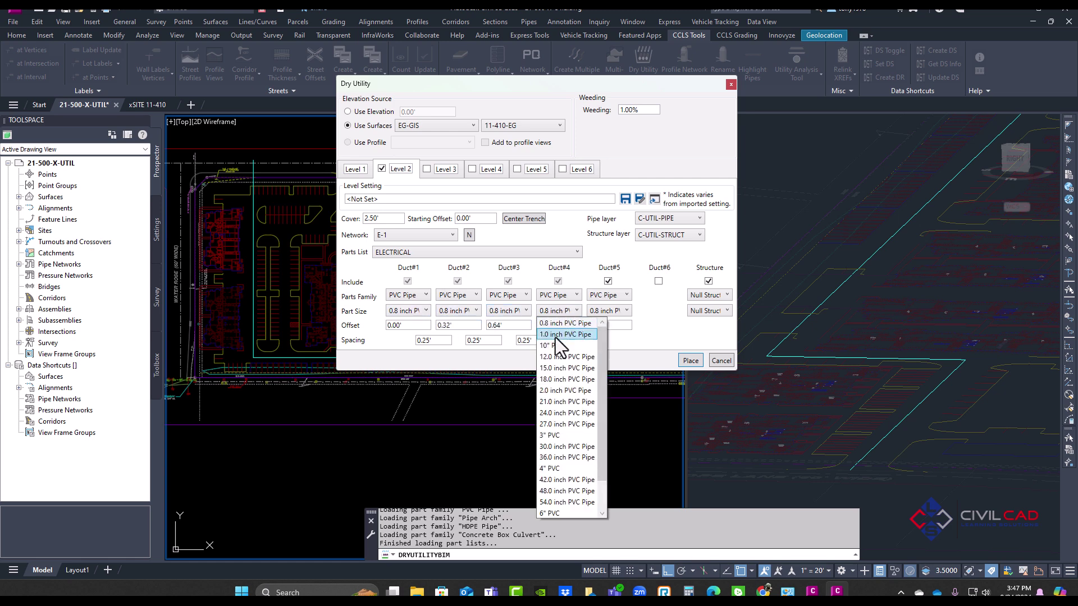
left_click(551, 436)
left_click(603, 311)
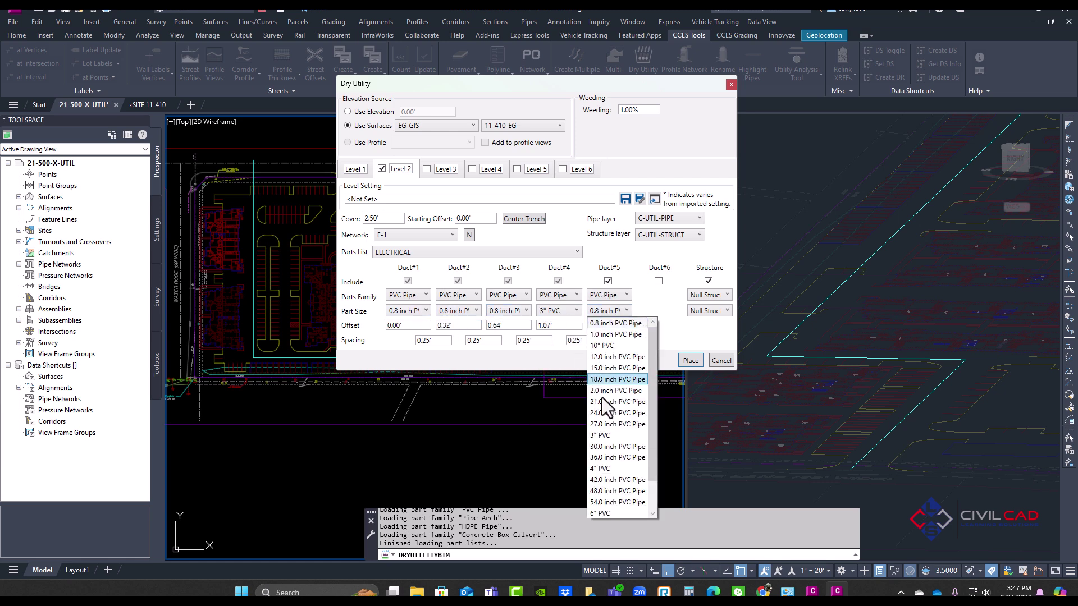
left_click(612, 436)
Step: Make Duct#3 a 1.0 inch PVC Pipe and set the starting offset to -1.00'
left_click(405, 310)
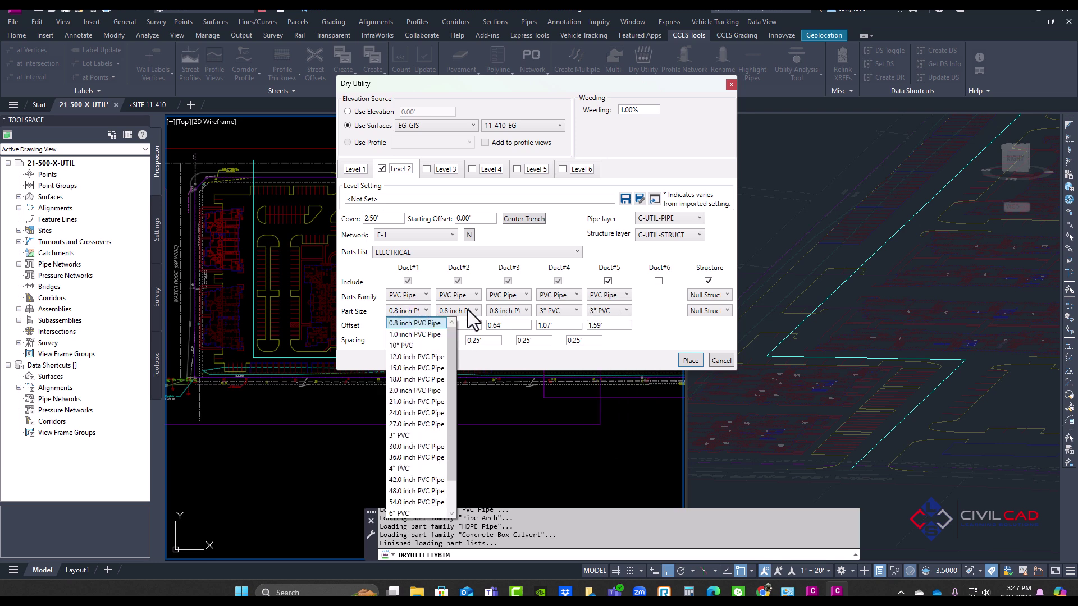
left_click(507, 312)
left_click(506, 311)
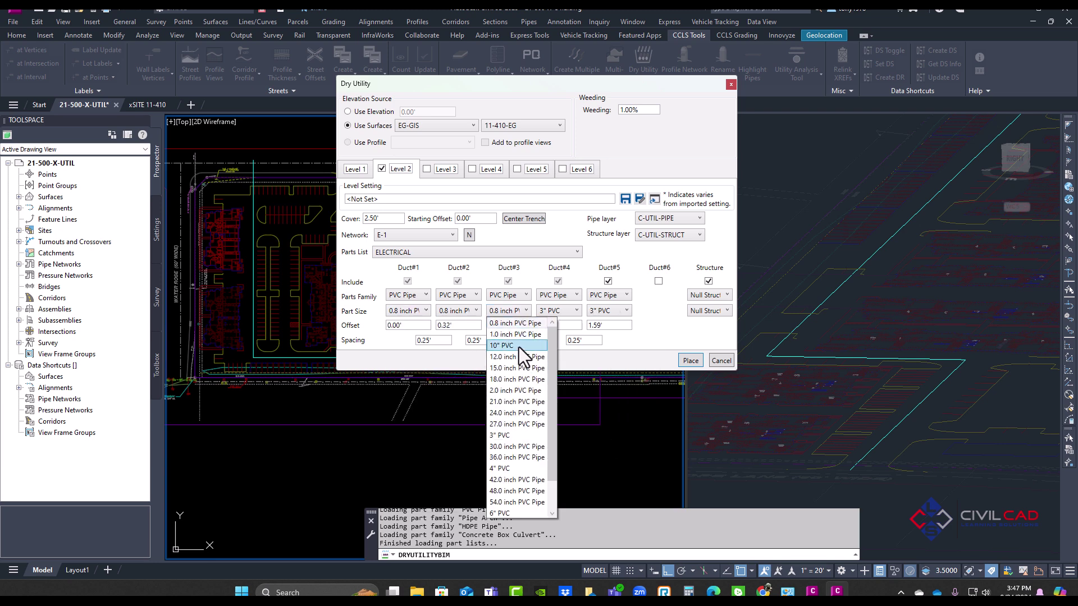
left_click(517, 335)
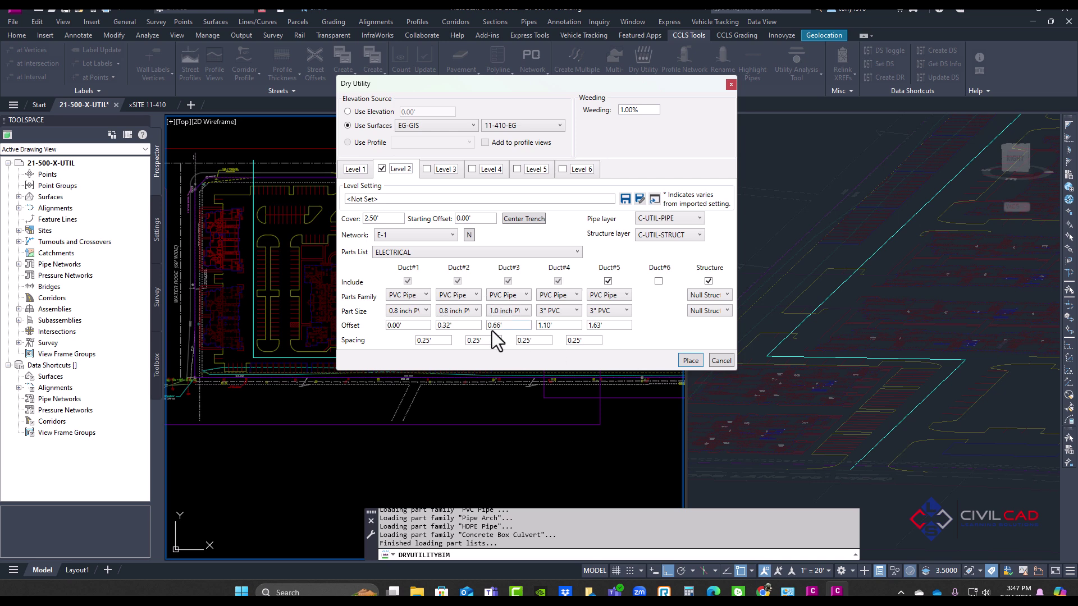
key("Tab")
type("-1")
key("Tab")
Step: On Level 3, set the cover to 3.50' and the parts list to GAS
left_click(443, 169)
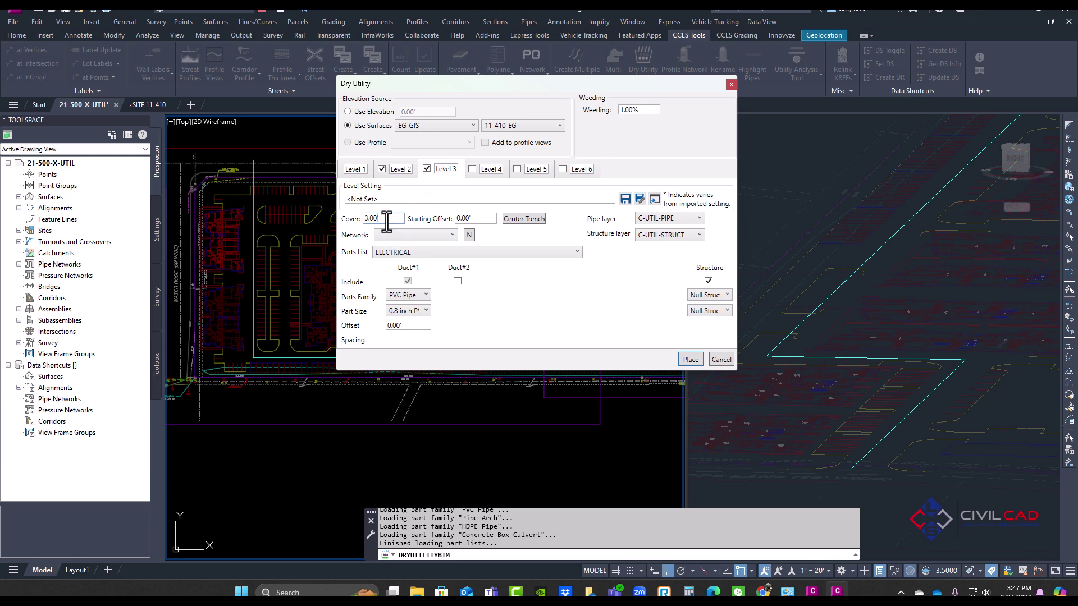
left_click_drag(386, 218, 324, 217)
type("3.50")
left_click(385, 254)
left_click(392, 282)
Step: Create pipe network G-1 for Level 3 and choose the 6" GAS pipe size
left_click(469, 239)
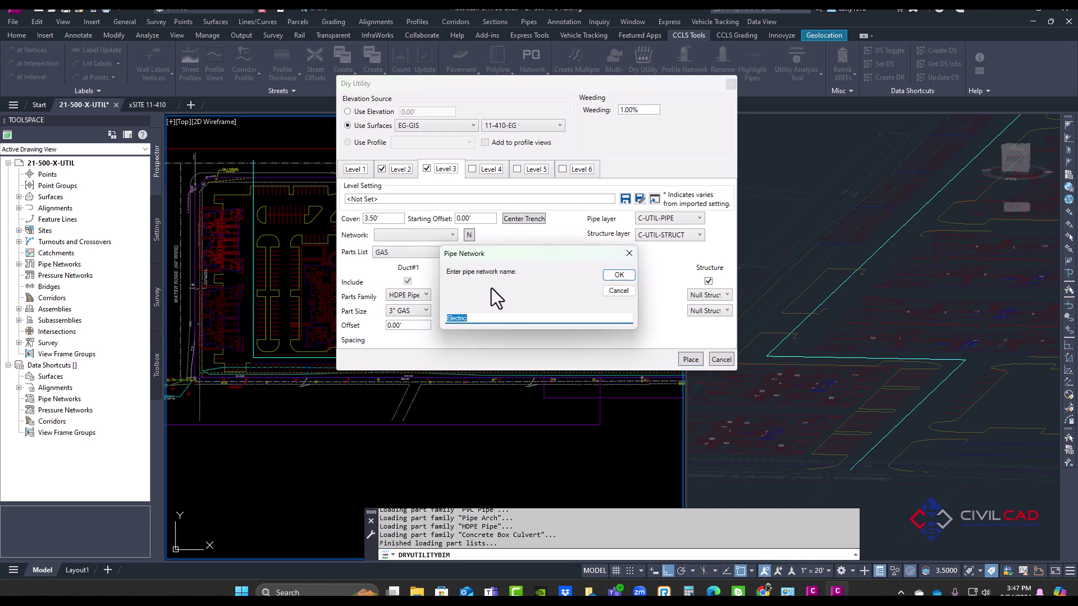
type("G-1")
left_click(618, 275)
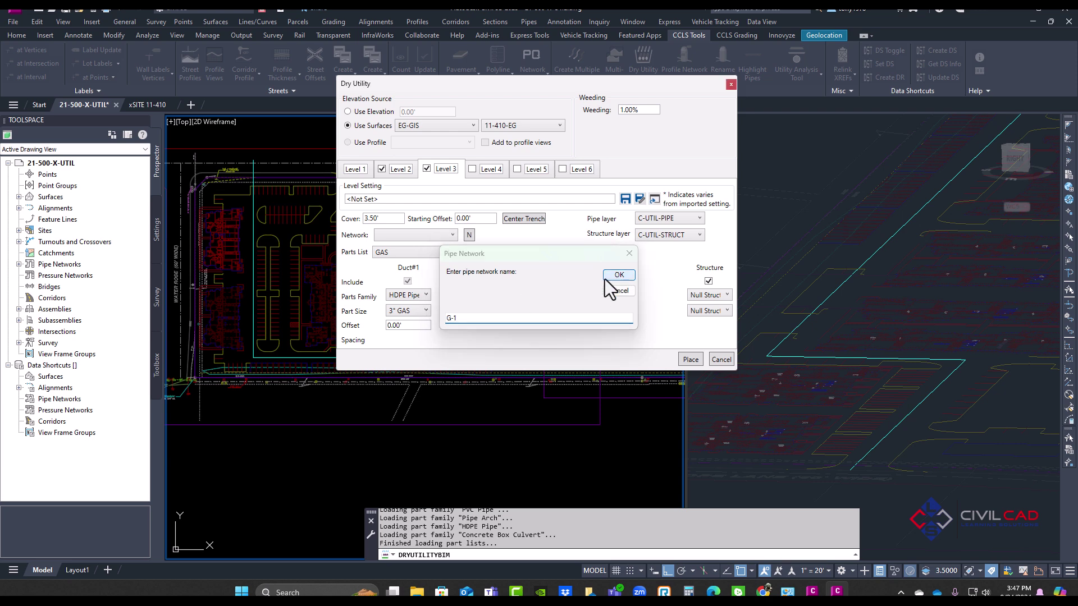
left_click(397, 310)
left_click(421, 351)
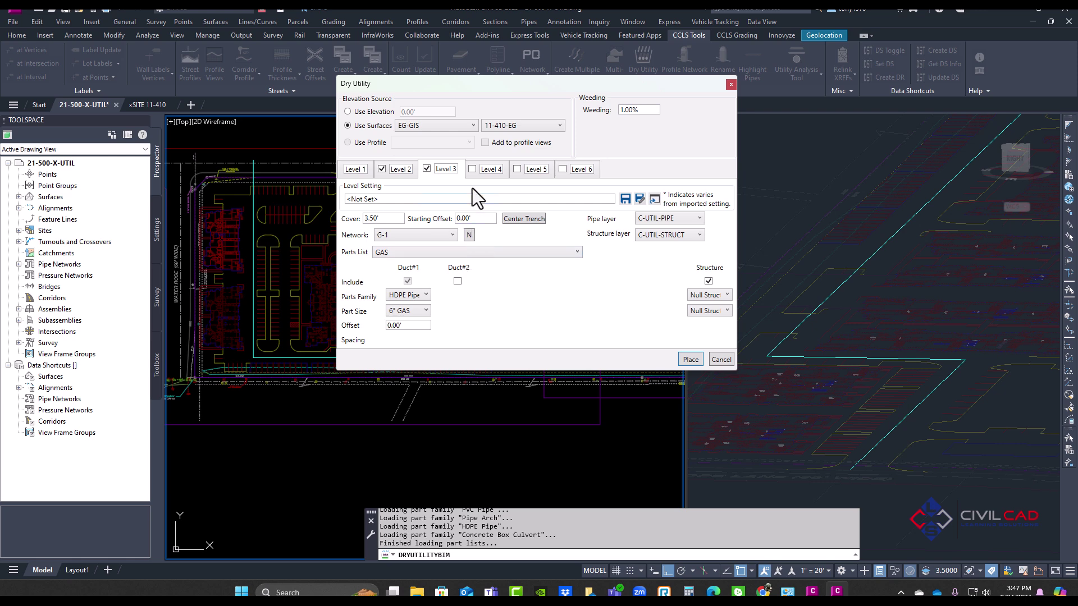
Step: Review the Level 1, 2 and 3 settings, then place the trench along the polyline
left_click(353, 169)
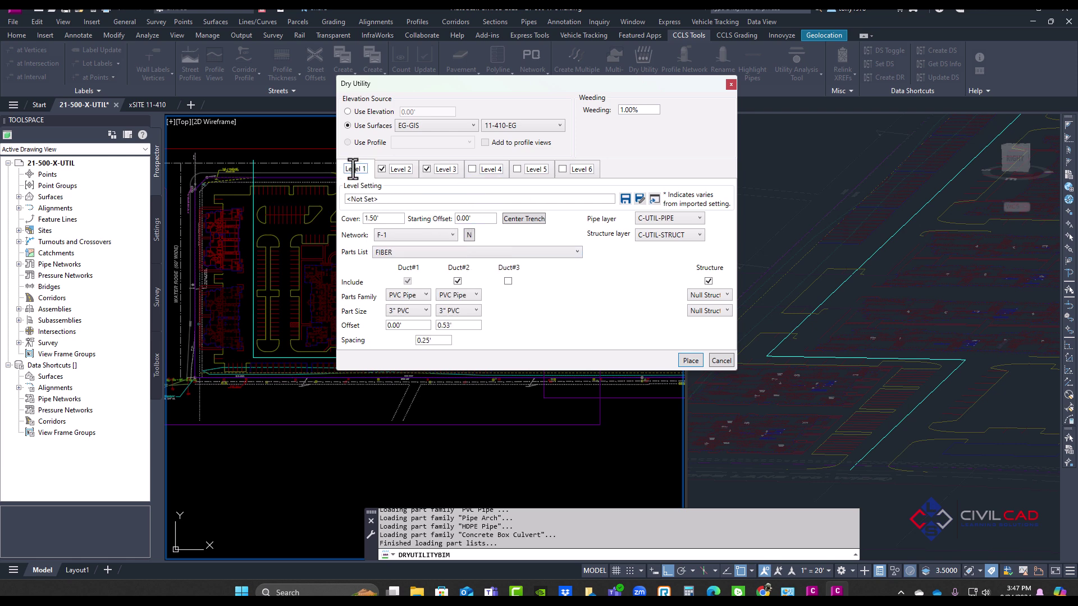
left_click(393, 169)
left_click(451, 169)
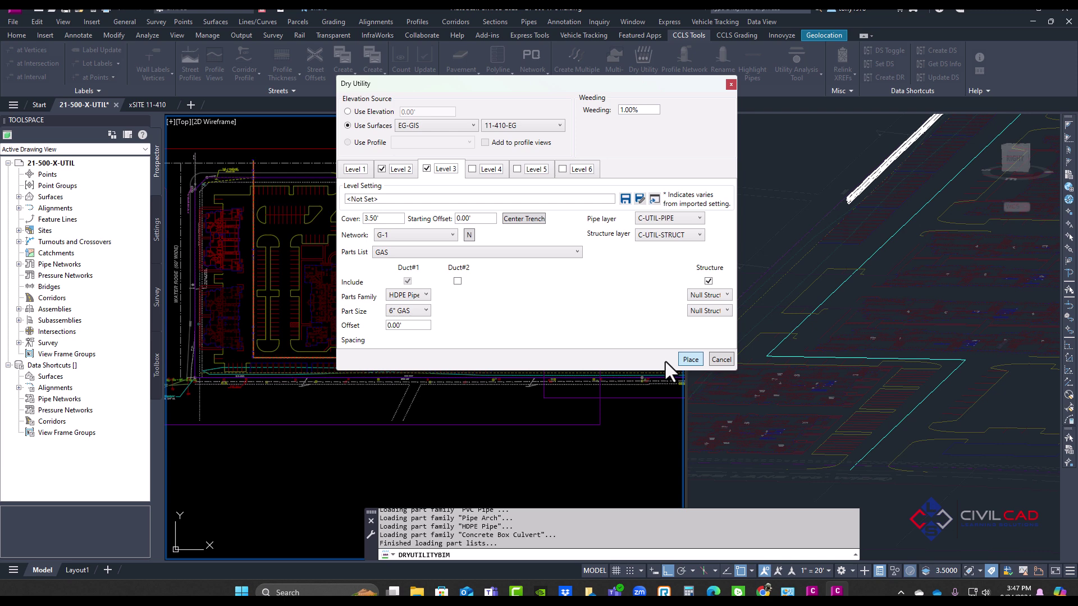
left_click(689, 360)
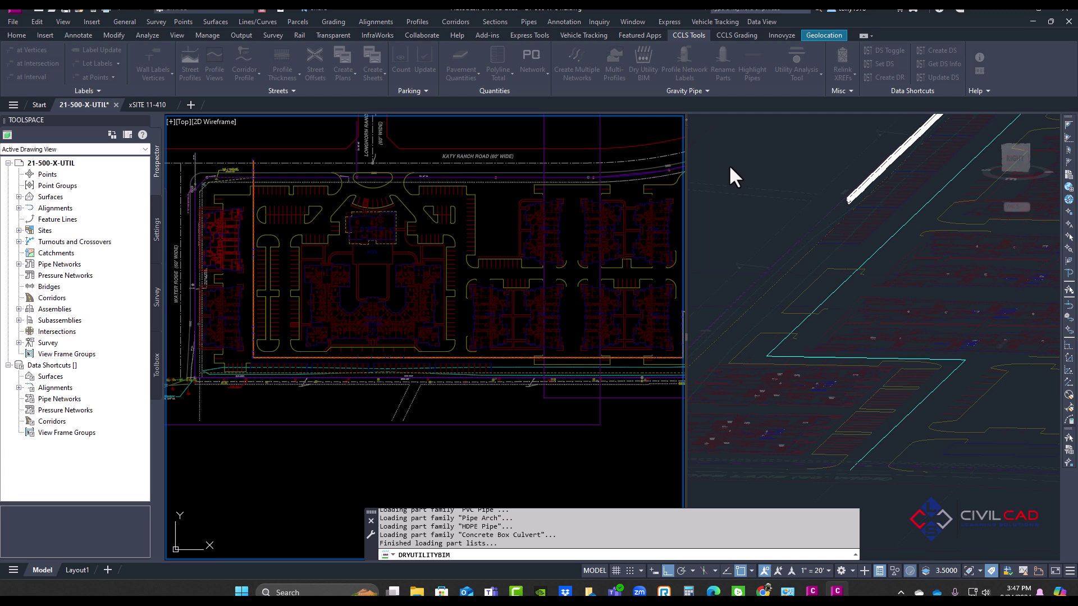
Step: Activate the right 3D viewport, regenerate it with REA, and pan to the trench corner
key("Escape")
key("Escape")
left_click(784, 224)
type("REA")
key("Return")
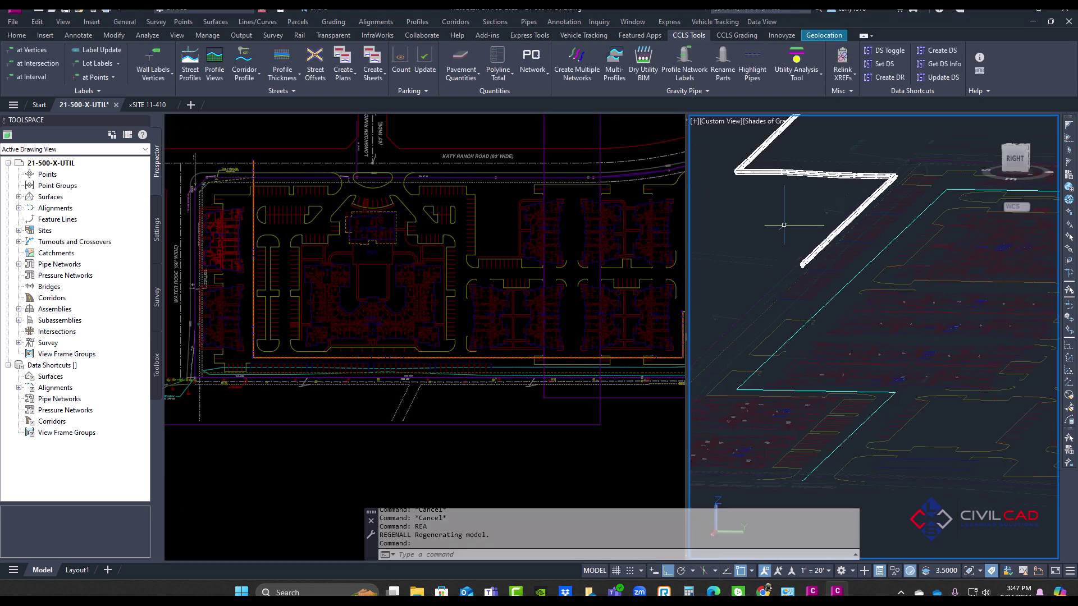
middle_click_drag(783, 224, 815, 378)
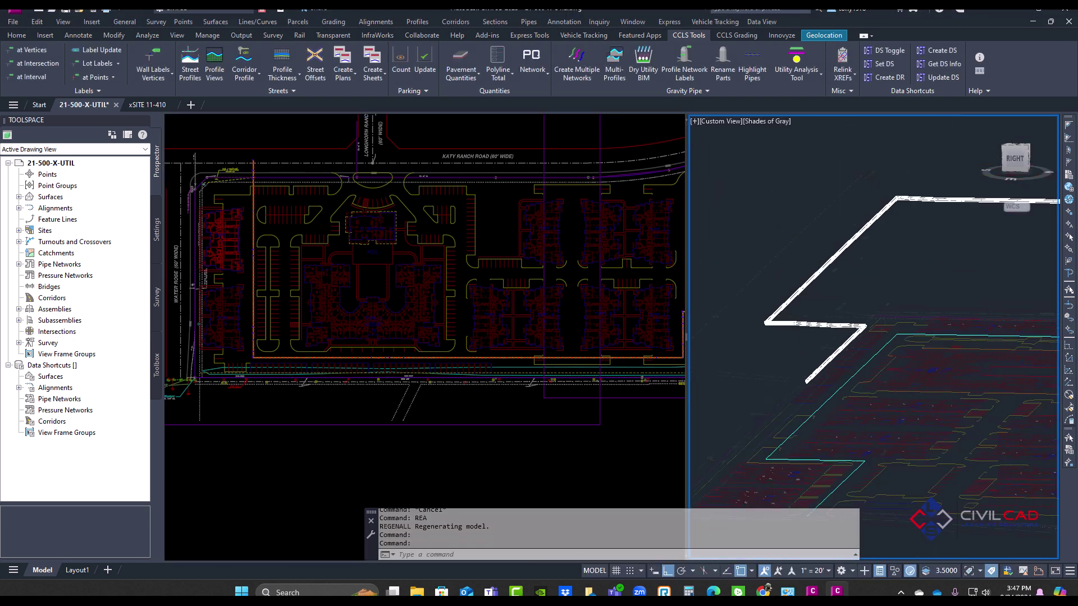
Step: Switch the 3D view to 2D Wireframe and zoom in on a pipe corner
left_click(719, 121)
left_click(718, 121)
left_click(767, 120)
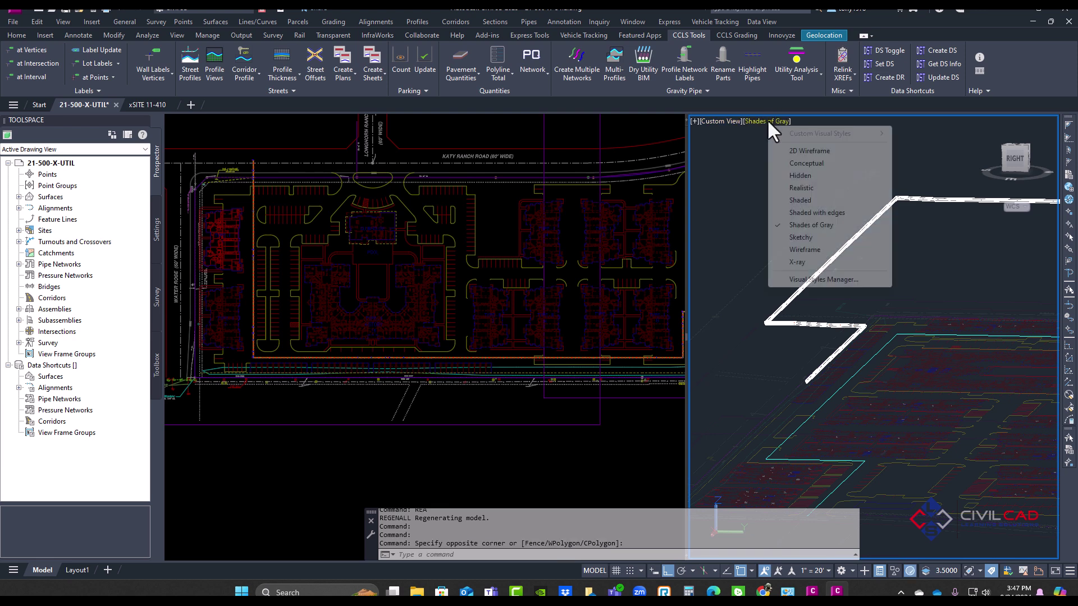
left_click(808, 150)
scroll(776, 321, "up", 4)
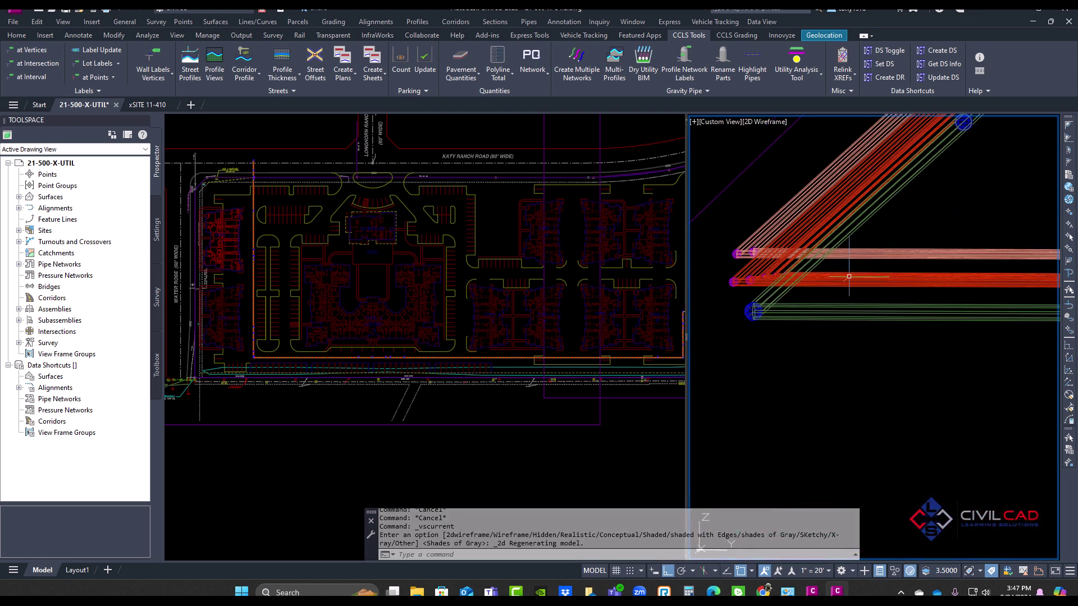
scroll(739, 293, "up", 3)
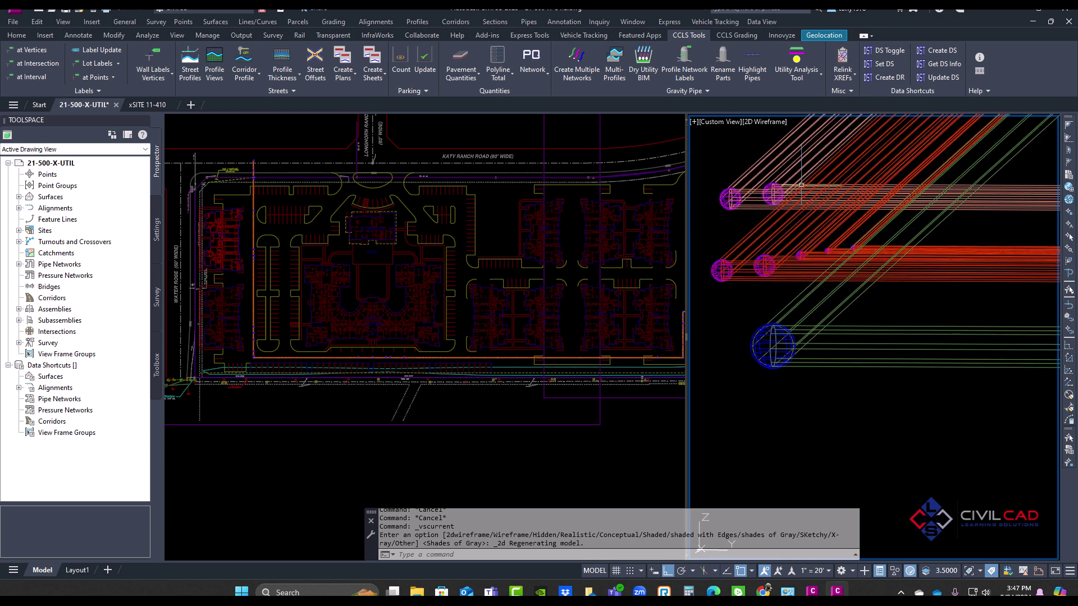
scroll(793, 190, "down", 4)
middle_click_drag(794, 189, 859, 269)
Step: Free-orbit the pipes to a flatter side view, then set the Shaded with Edges style
right_click(842, 221)
left_click(896, 384)
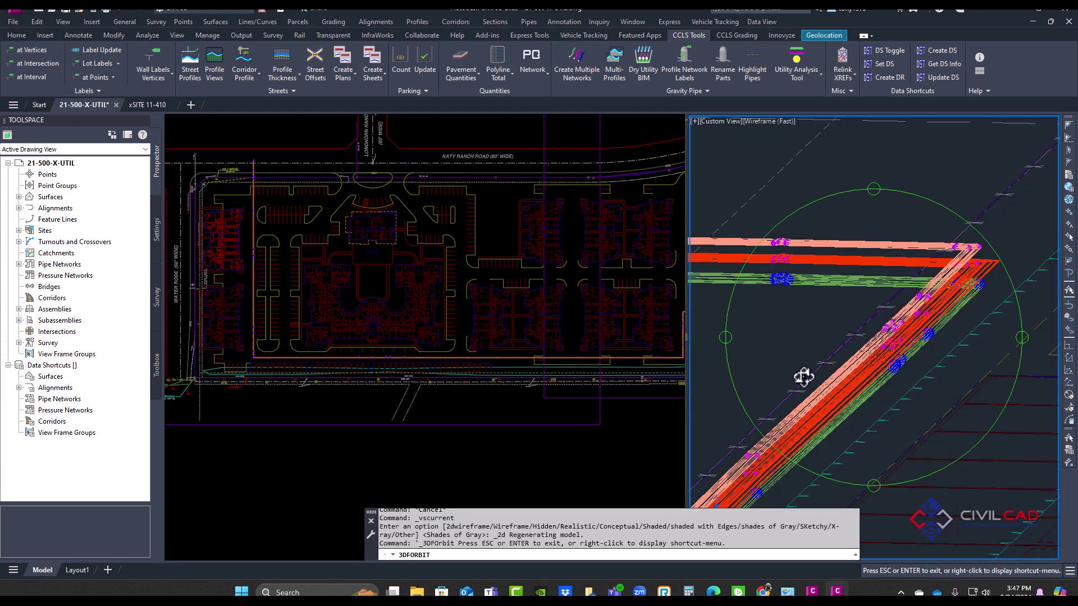
mouse_move(802, 378)
left_mouse_down()
mouse_move(852, 380)
mouse_move(741, 356)
mouse_move(777, 377)
mouse_move(820, 353)
mouse_move(822, 314)
mouse_move(774, 317)
mouse_move(799, 303)
mouse_move(796, 378)
mouse_move(790, 370)
mouse_move(813, 368)
left_mouse_up()
right_click(810, 321)
left_click(835, 325)
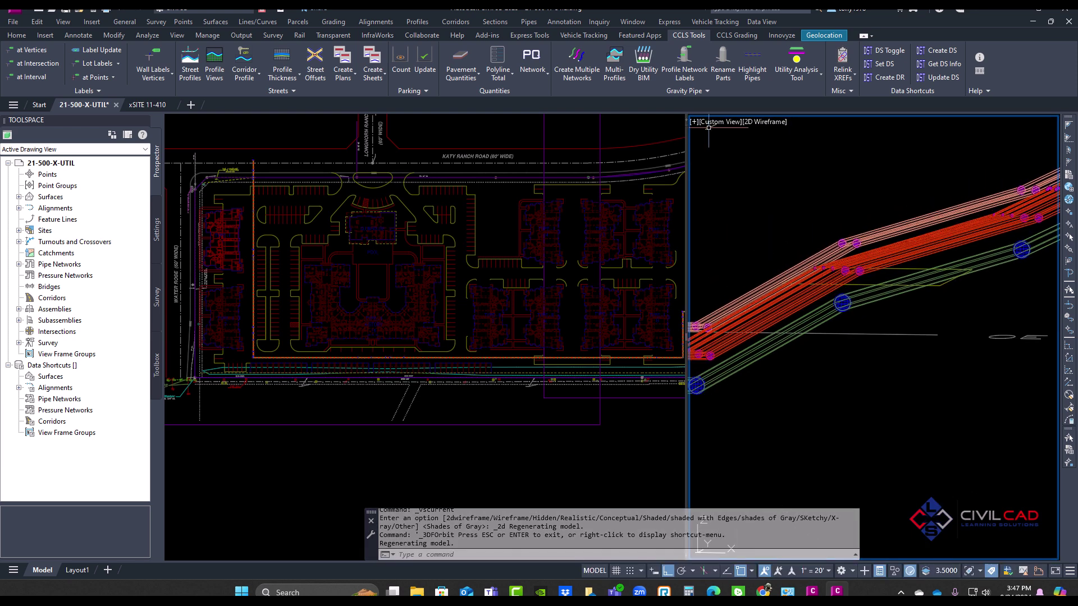
left_click(758, 122)
left_click(836, 212)
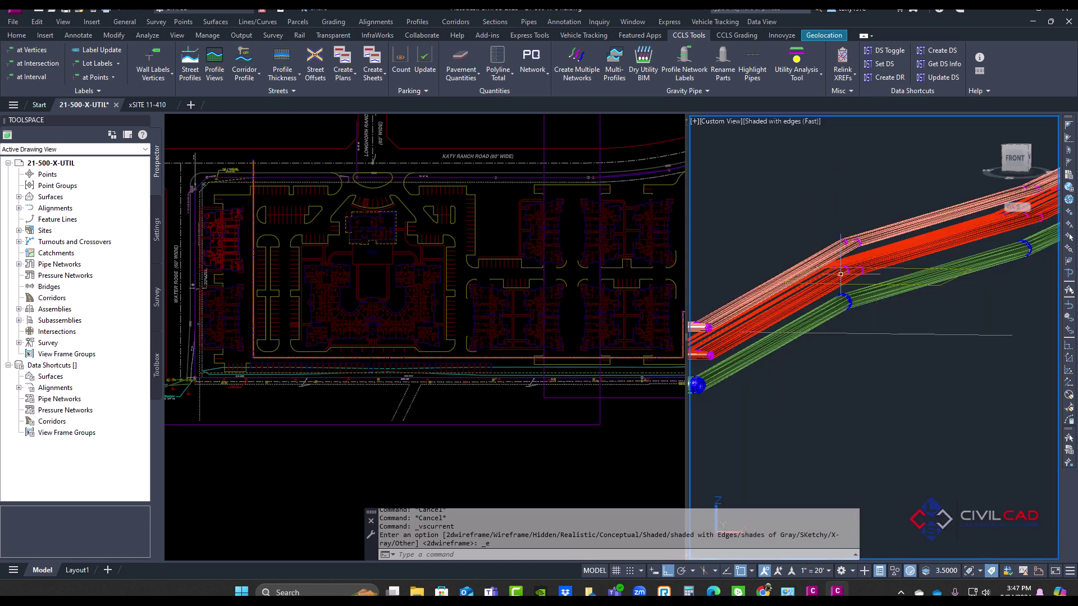
Step: Switch the 3D view to the Conceptual style and zoom to show the whole pipe profile
left_click(787, 121)
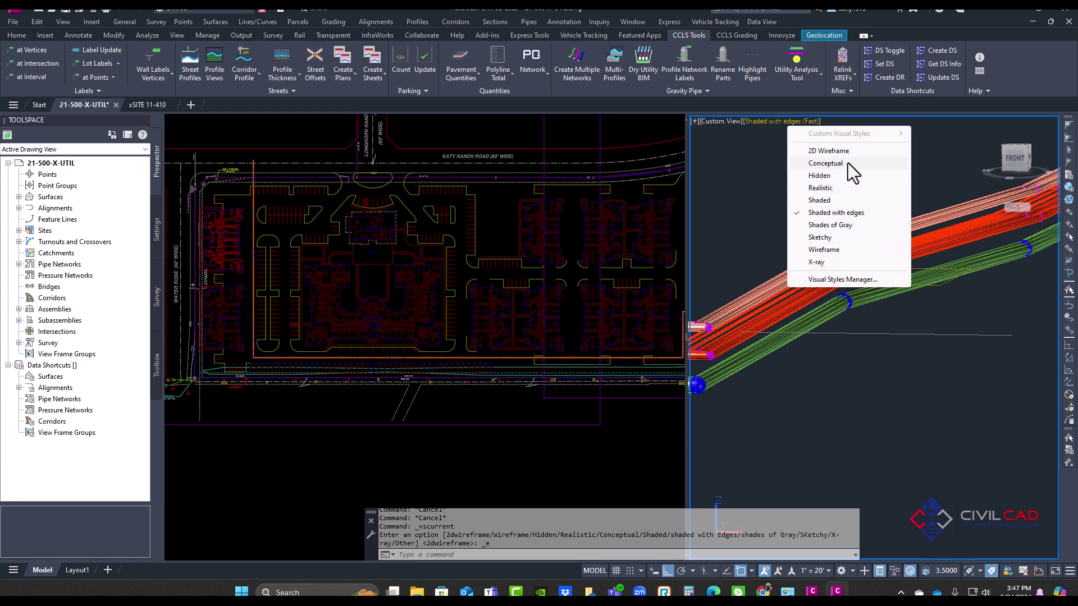
left_click(825, 164)
scroll(878, 294, "up", 4)
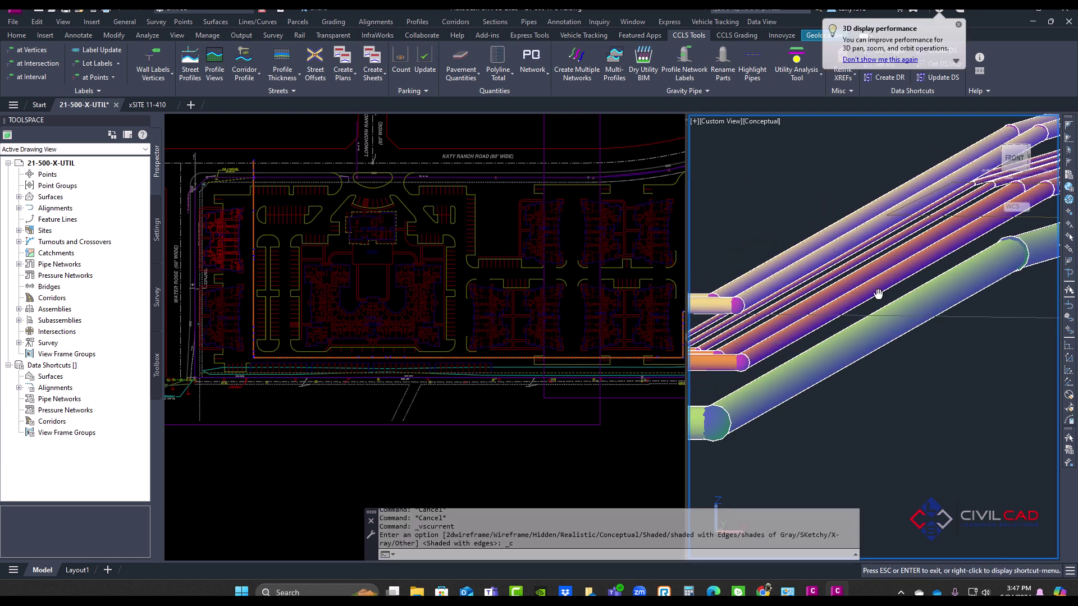
scroll(878, 294, "down", 5)
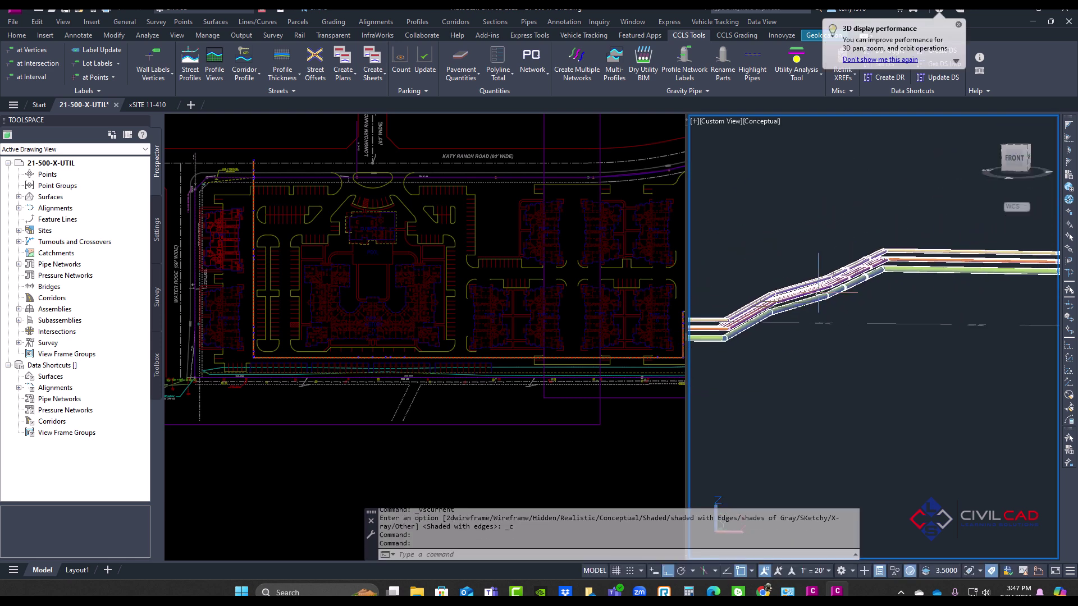
Step: Activate the left plan viewport and zoom in on the trench
left_click(389, 339)
scroll(386, 370, "up", 5)
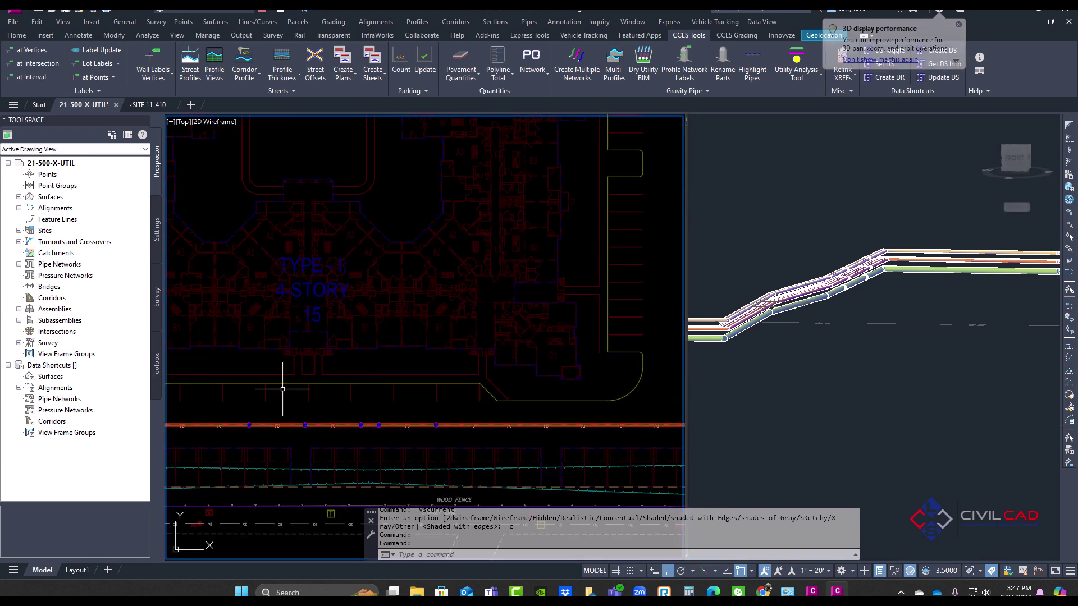
mouse_move(282, 390)
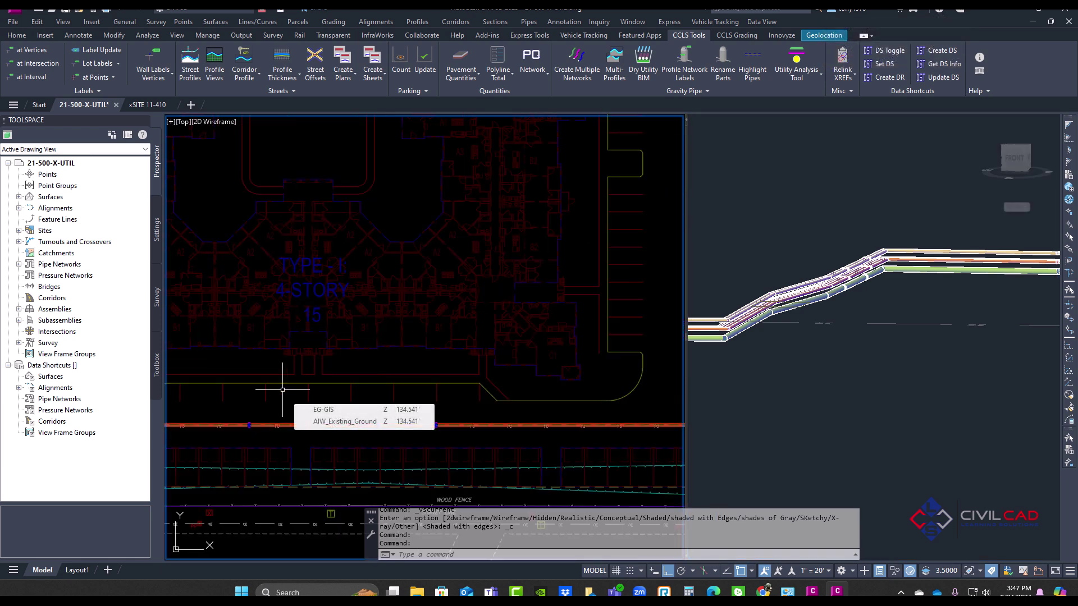